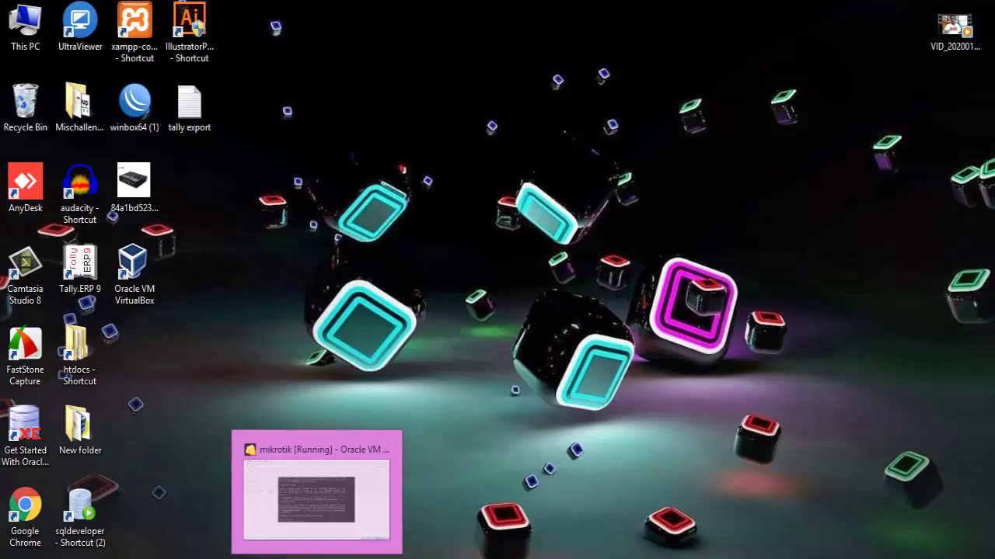
- Switch to the browser and download WinBox 3.23 (64-bit) from the MikroTik software downloads page
left_click(237, 497)
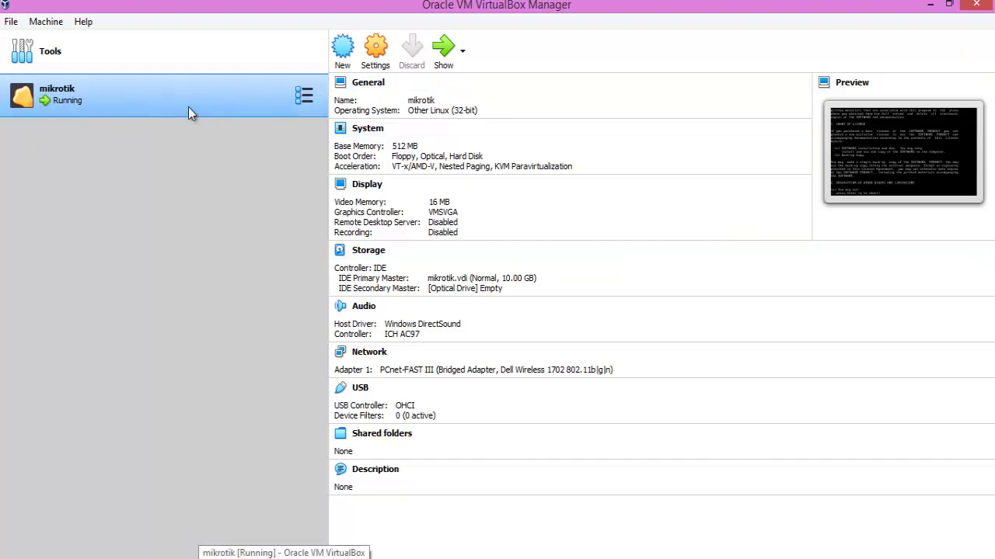
left_click(930, 5)
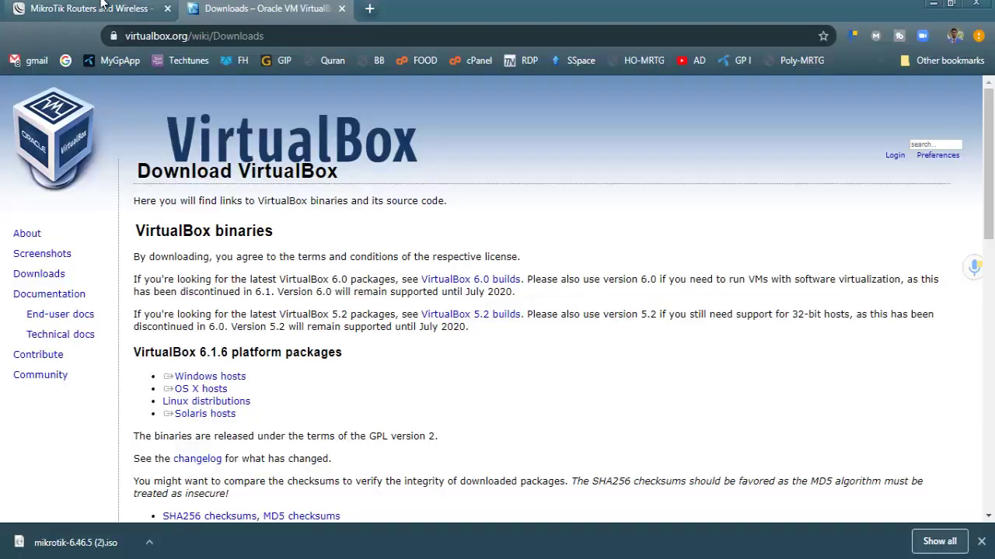
left_click(85, 9)
scroll(504, 315, "up", 10)
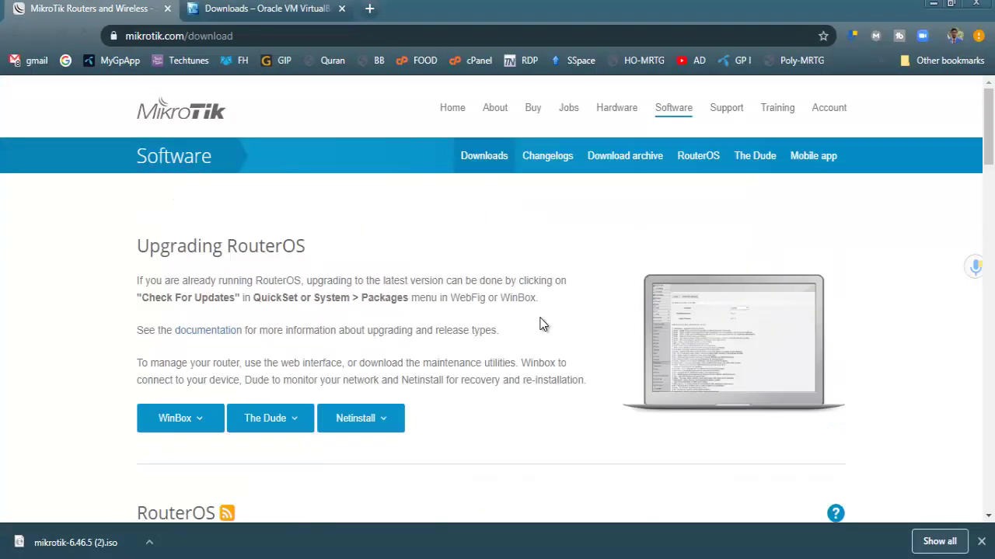
scroll(536, 325, "down", 4)
scroll(223, 355, "up", 4)
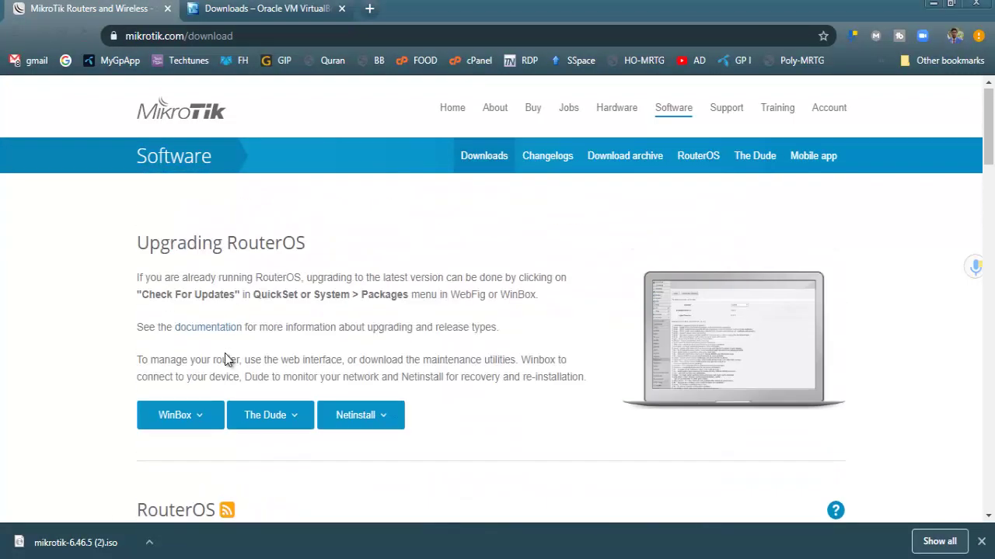
left_click(190, 422)
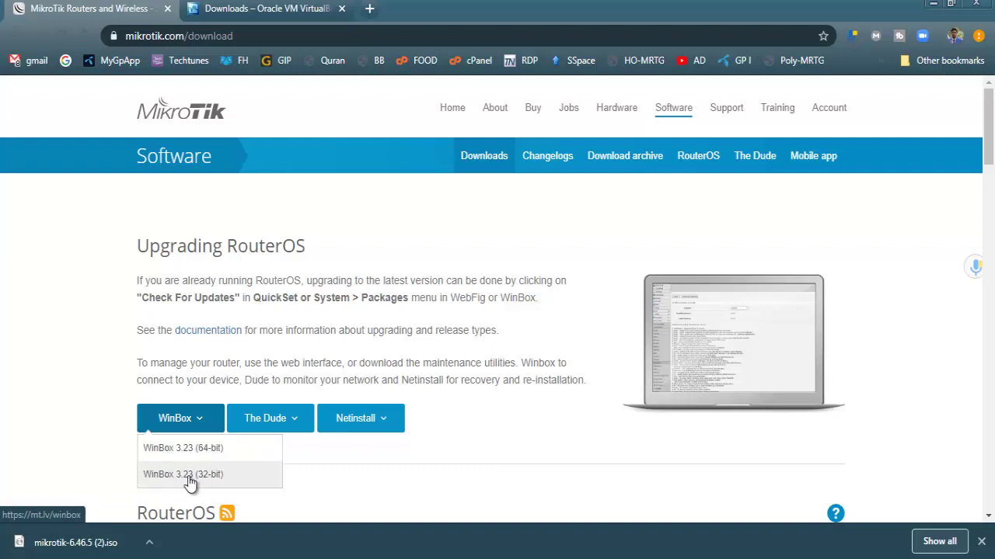
left_click(177, 447)
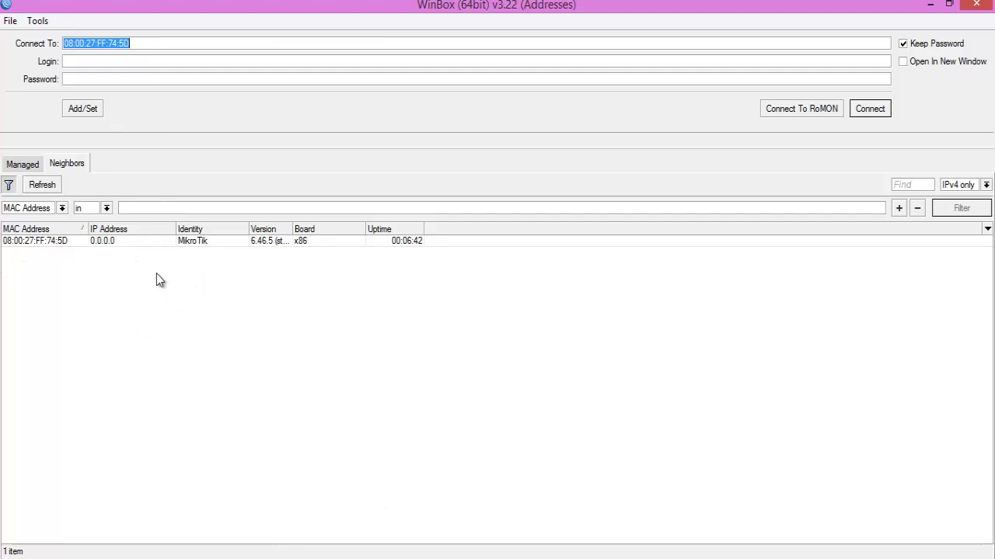
- In WinBox, refresh the neighbor list, connect to the MikroTik router by its MAC address as admin, and open its license details
left_click(46, 188)
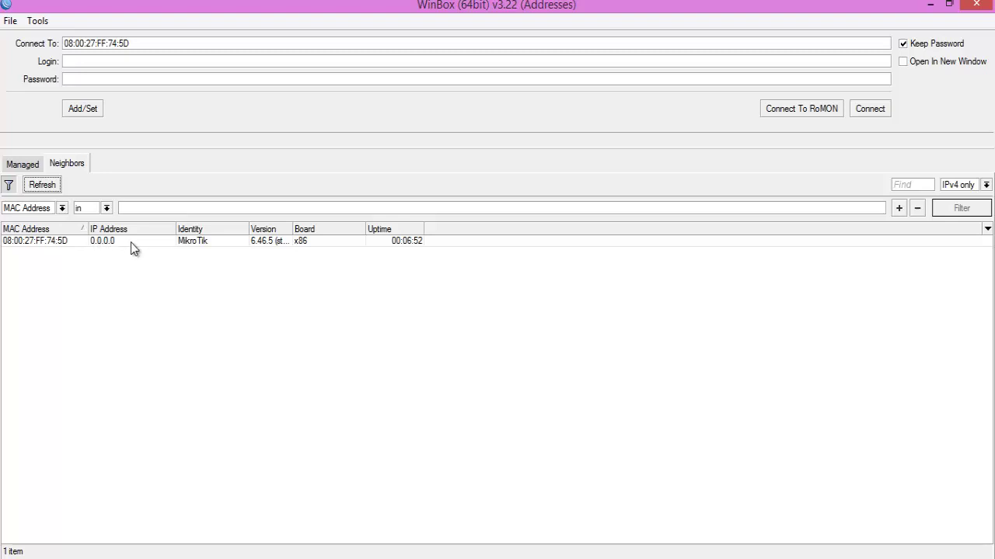
left_click(32, 245)
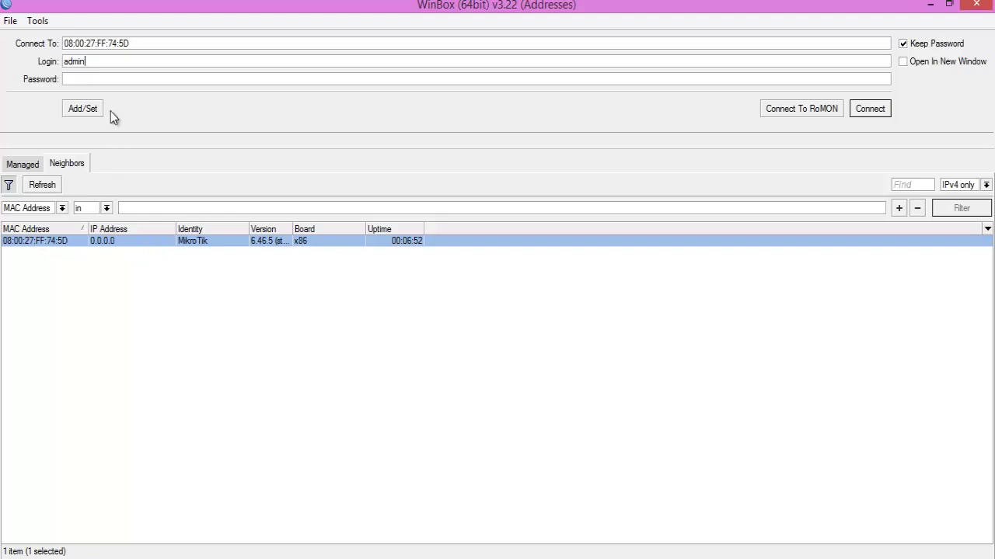
double_click(74, 64)
left_click(62, 242)
left_click(871, 109)
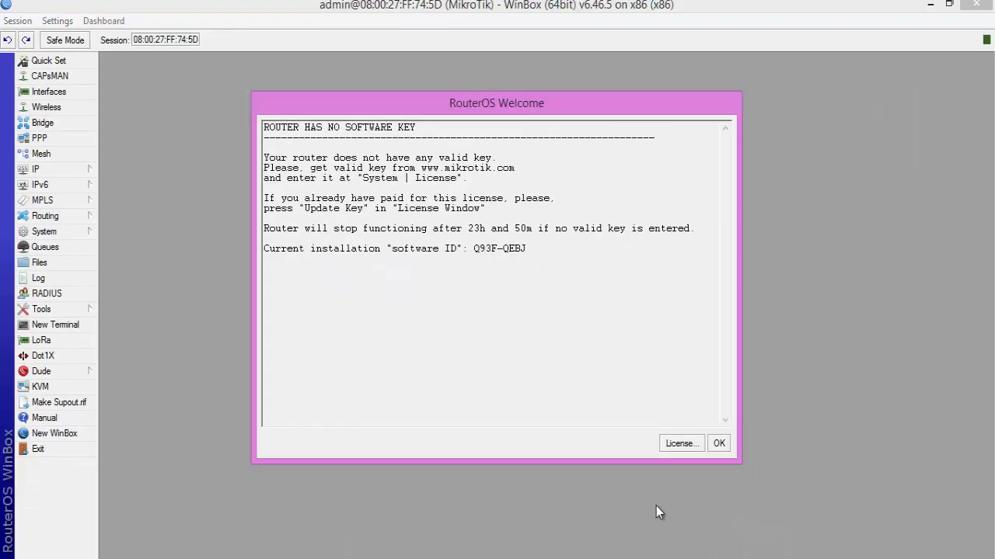
left_click(683, 445)
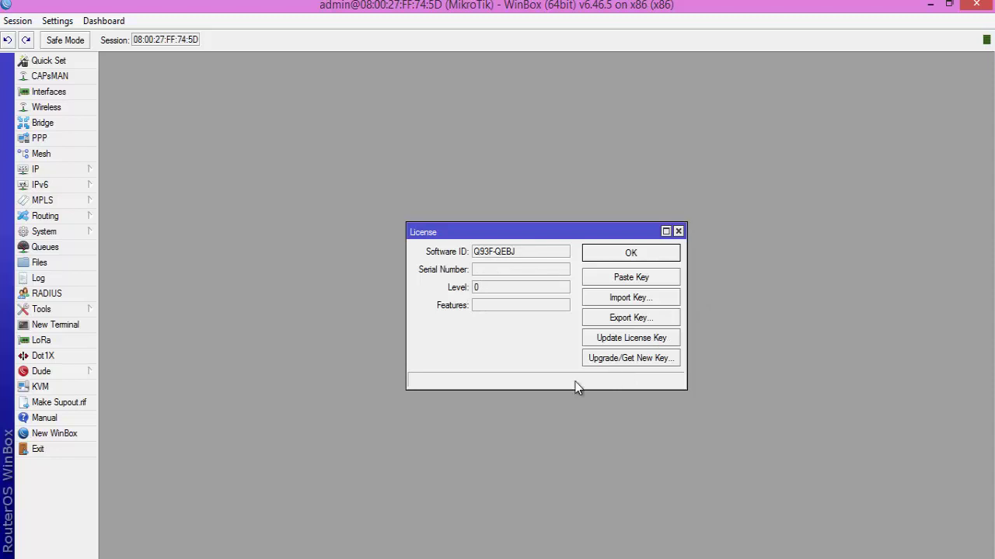
- Switch to the browser and open the demo key page in the MikroTik account
left_click(147, 558)
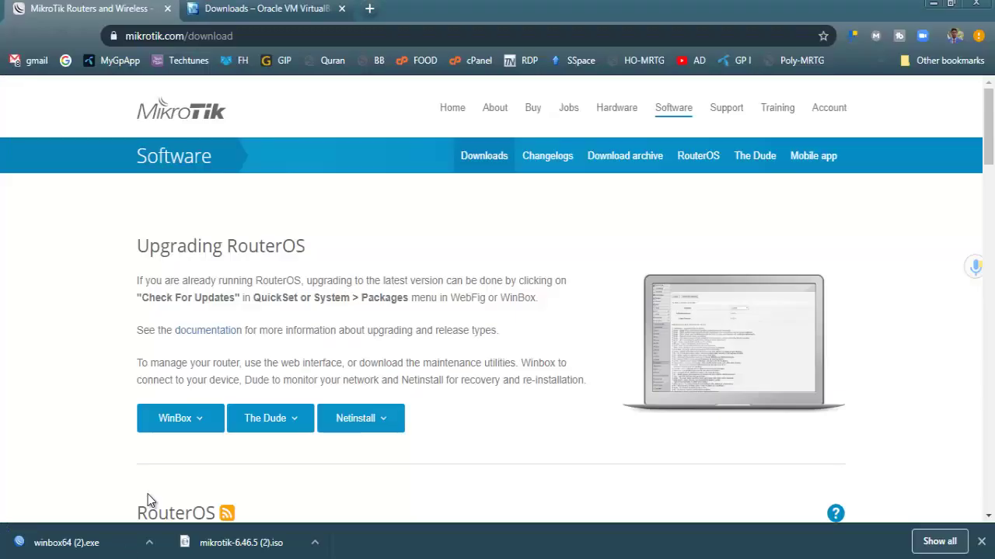
left_click(831, 112)
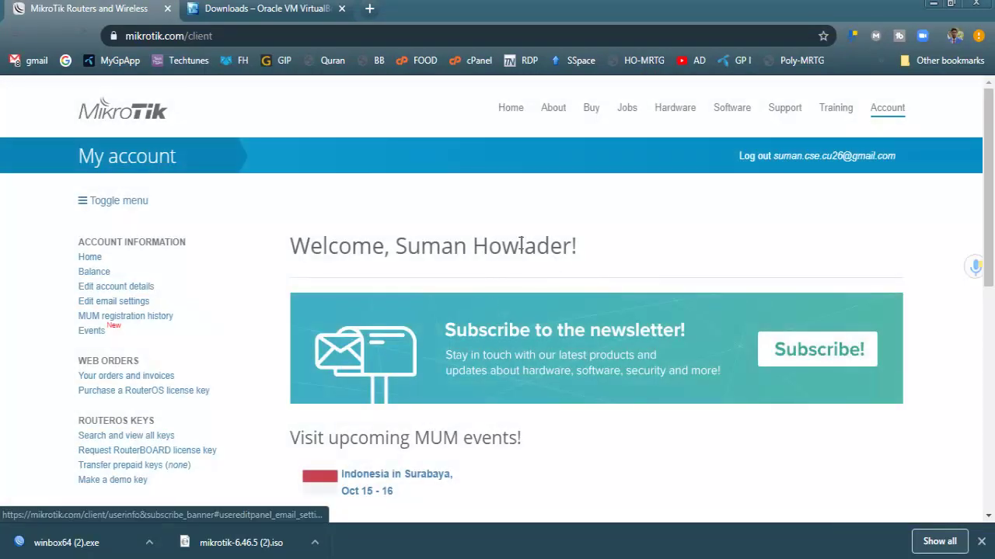
scroll(500, 272, "down", 2)
scroll(426, 386, "up", 2)
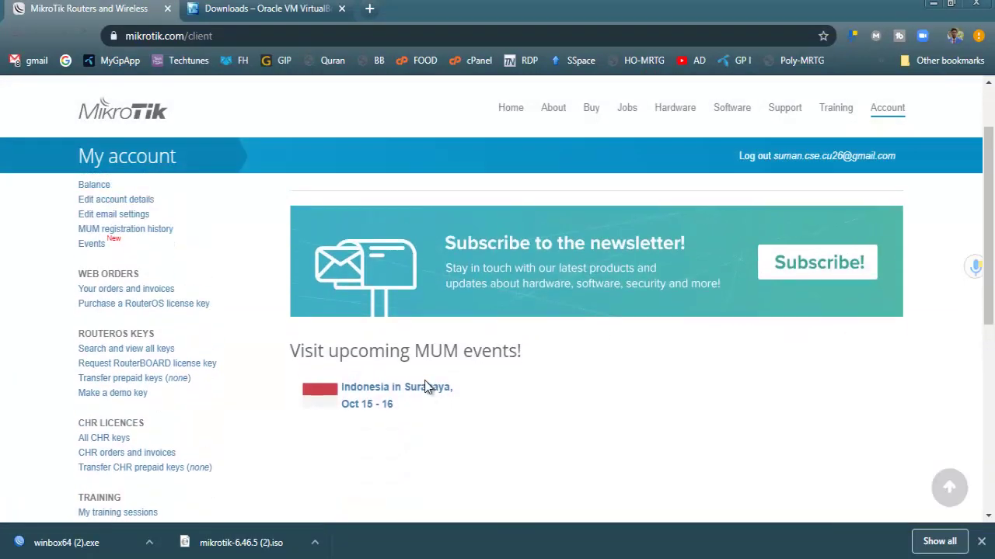
scroll(249, 492, "down", 1)
left_click(112, 362)
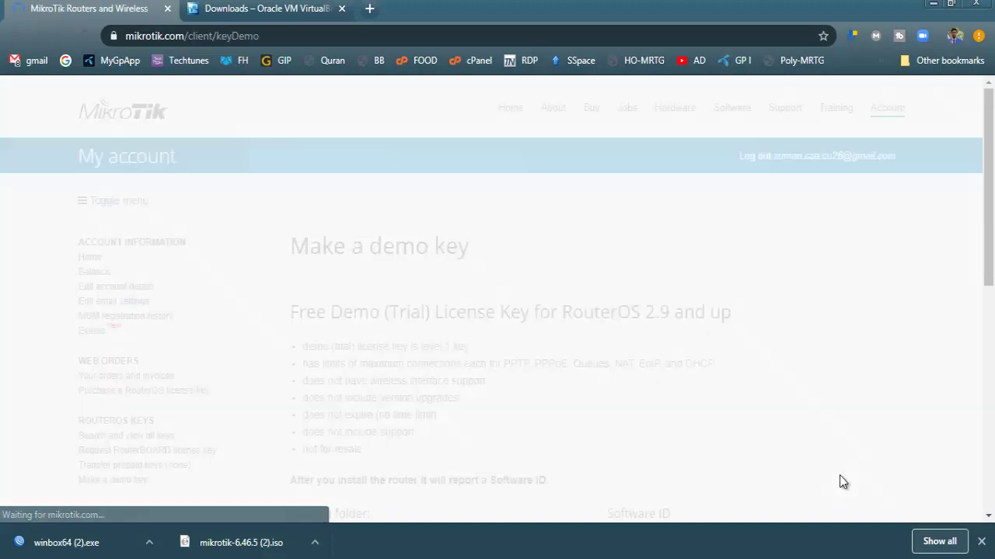
- Set the demo key's destination folder to root
scroll(840, 479, "down", 4)
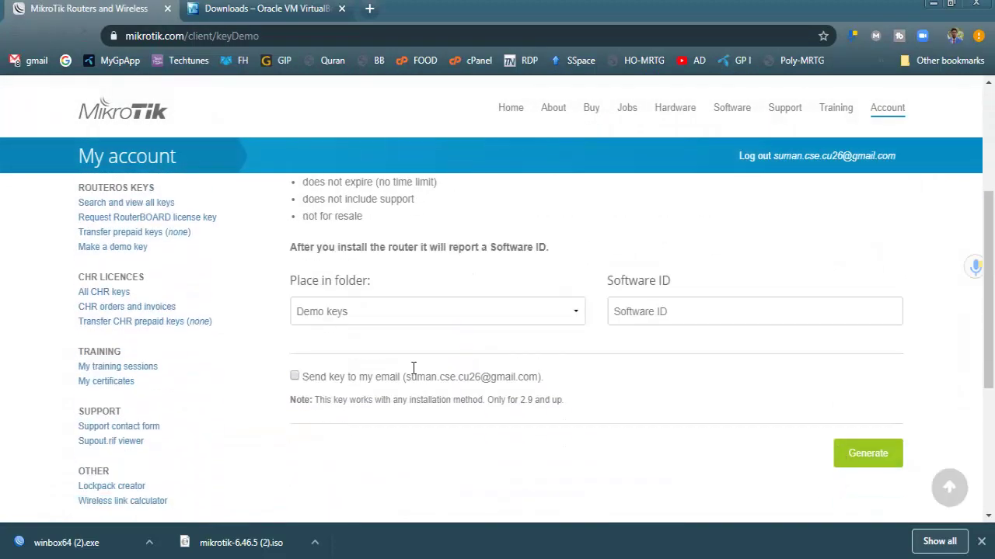
left_click(385, 314)
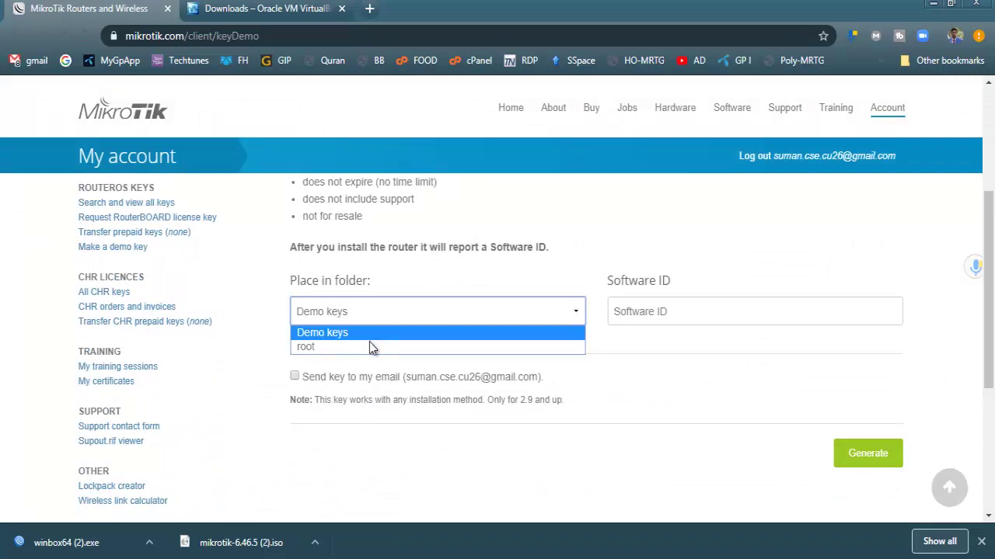
left_click(369, 347)
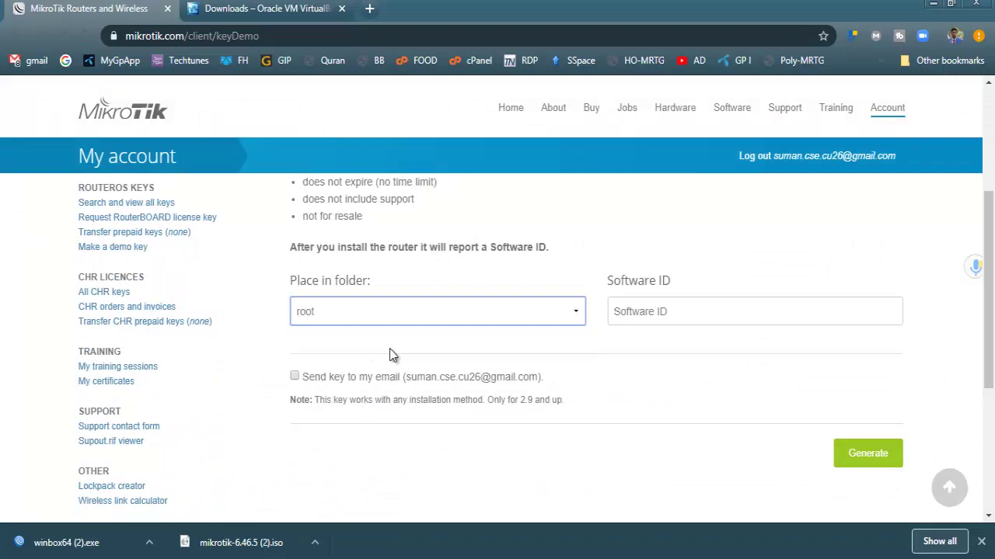
- Copy the router's software ID from the WinBox license details into the demo key form and generate the key
left_click(673, 316)
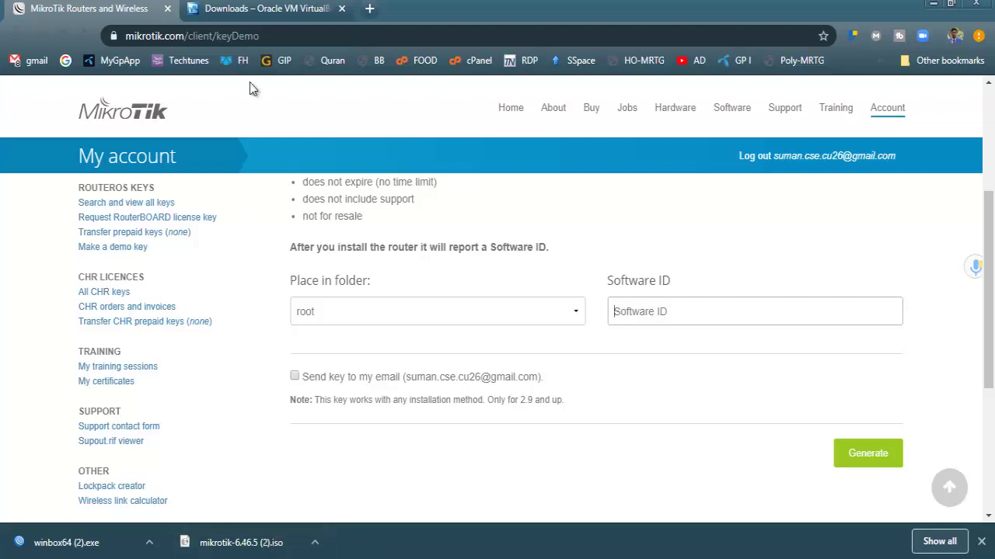
left_click(283, 557)
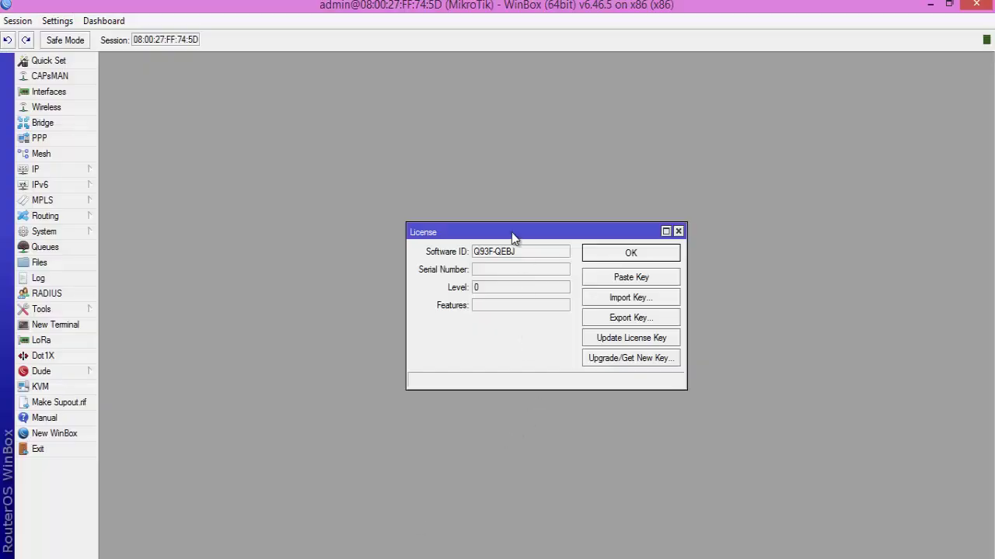
left_click_drag(519, 251, 464, 253)
right_click(486, 259)
left_click(516, 264)
key("alt+Tab")
left_click(675, 307)
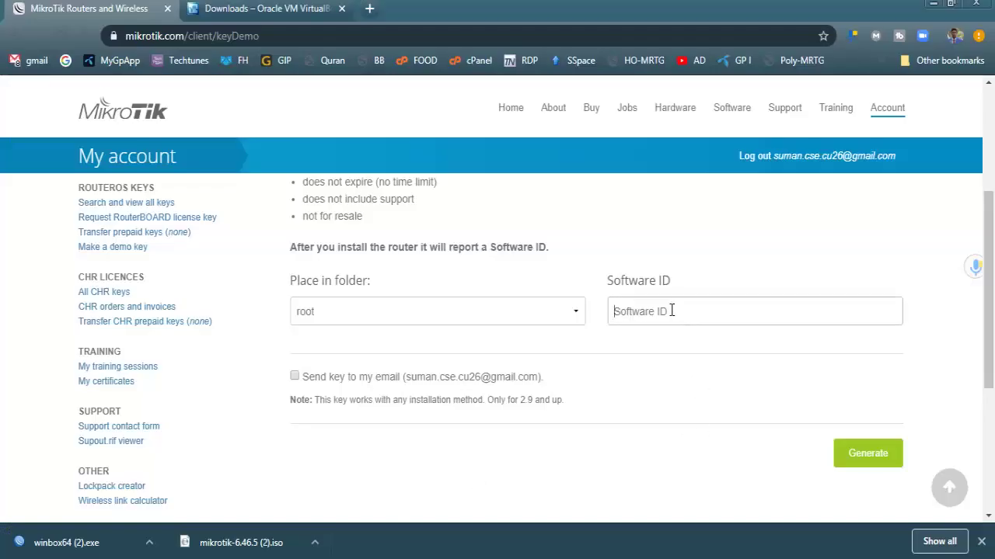
key("ctrl+v")
left_click(865, 453)
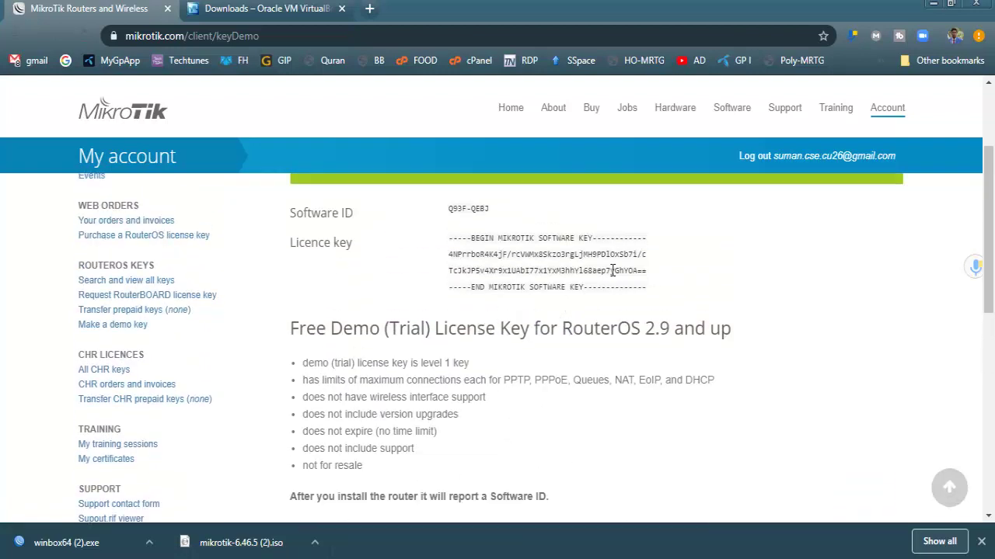
- Copy the generated licence key and paste it into the router's license in WinBox
left_click_drag(647, 271, 449, 254)
right_click(481, 253)
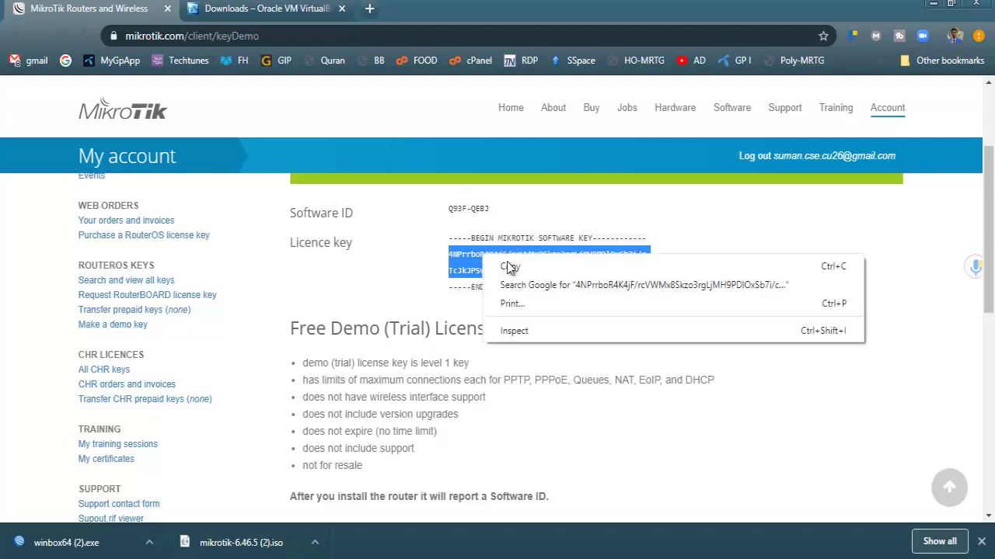
left_click(509, 267)
left_click(486, 349)
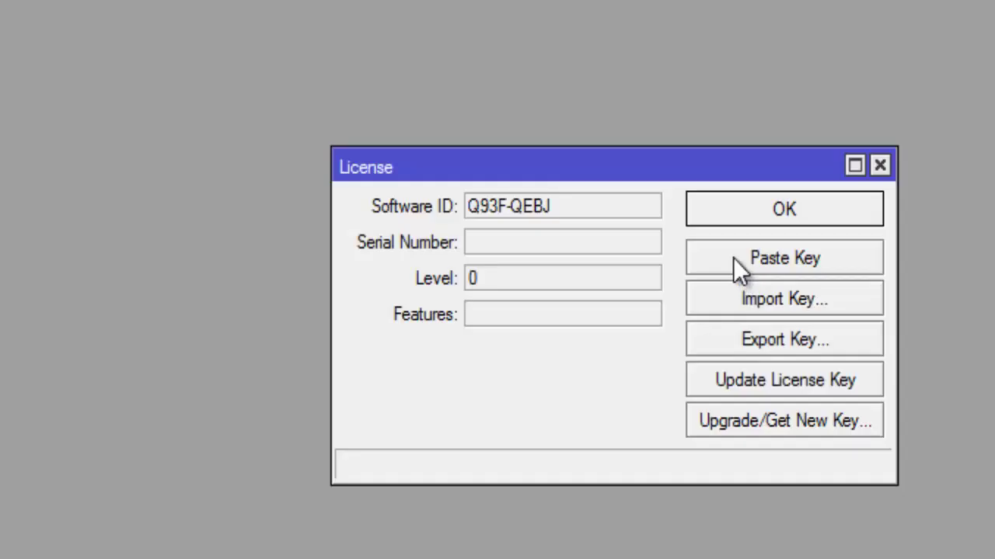
left_click(733, 257)
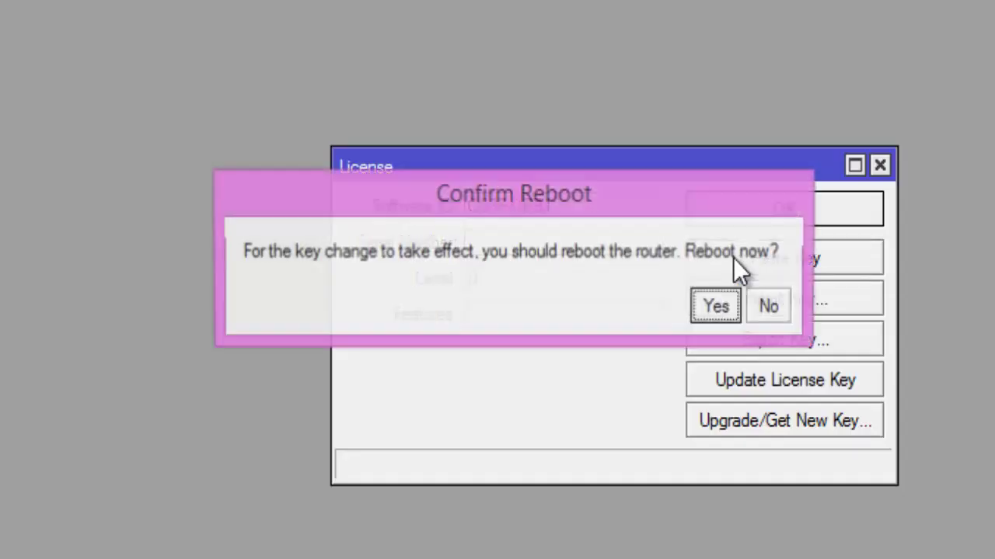
- Reboot the router to apply the key, reconnect to it, and dismiss the RouterOS welcome message
left_click(717, 307)
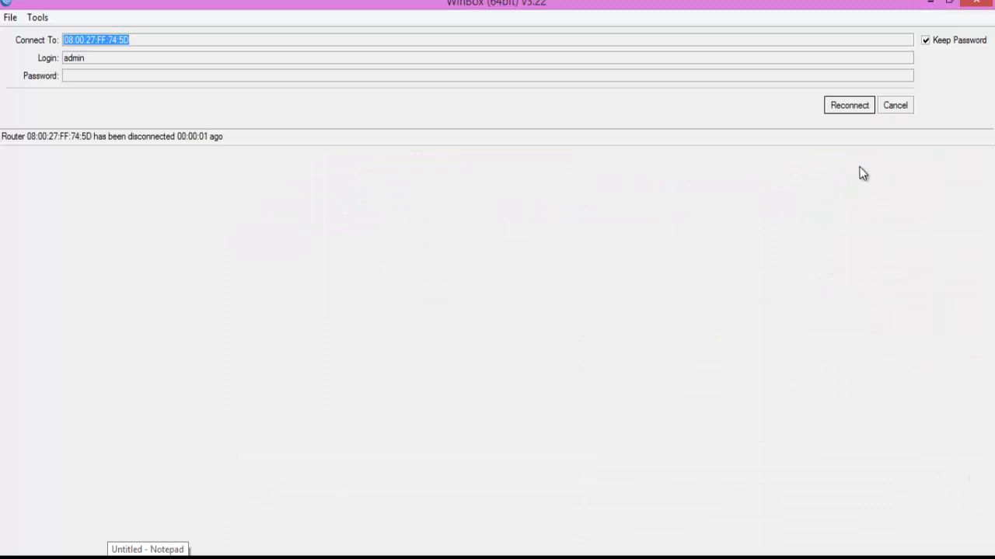
left_click(847, 106)
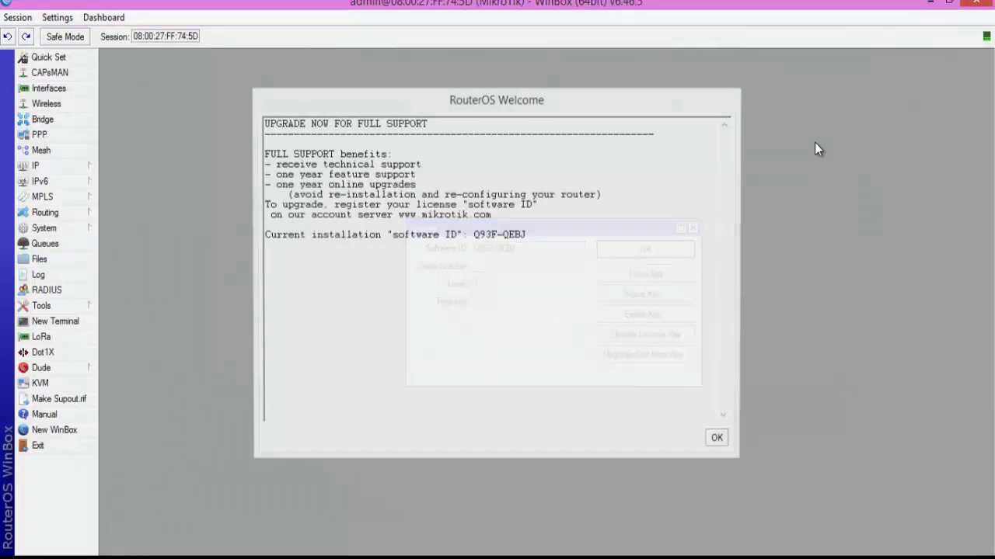
left_click(719, 441)
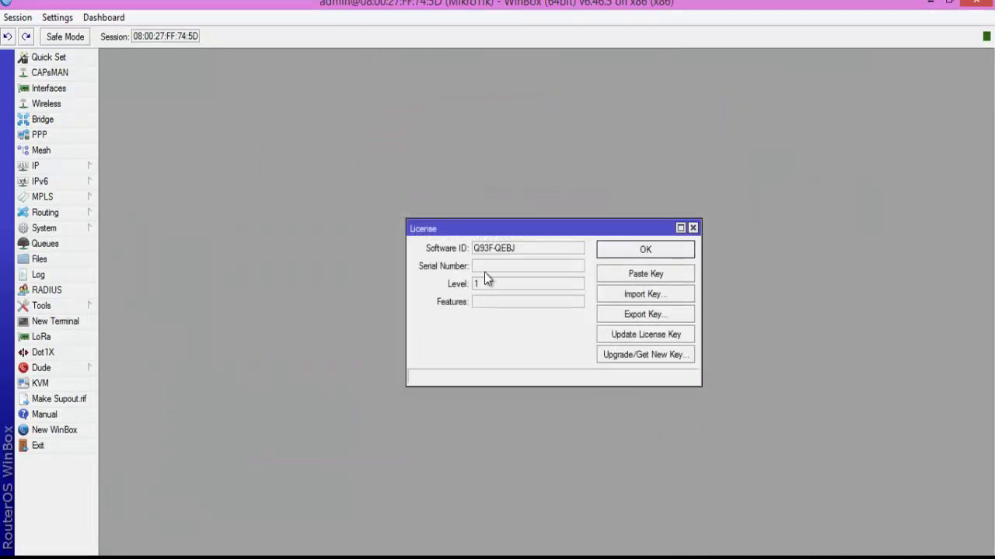